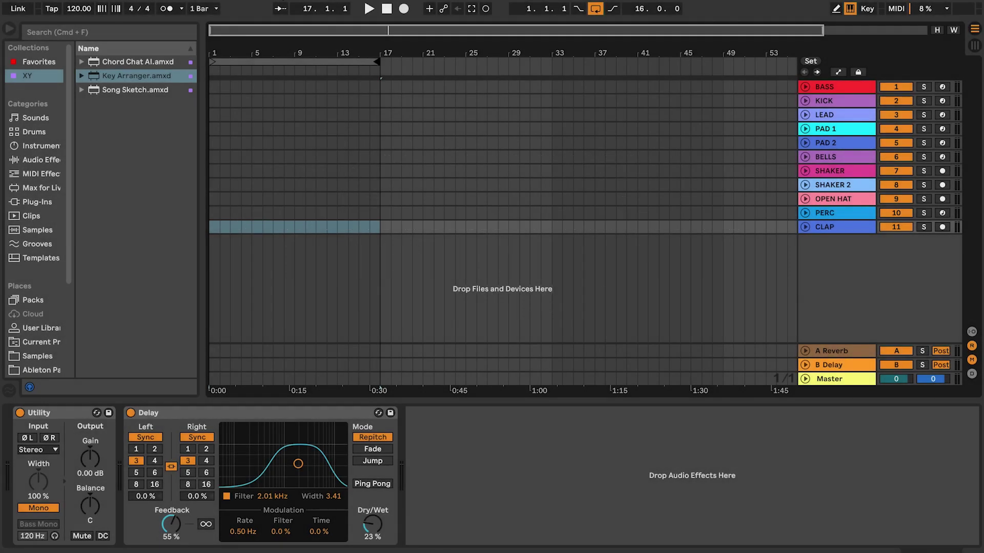
# Step: Load Key Arranger on its own new MIDI track and pull the loop end back to bar 9
pyautogui.moveTo(139, 80); pyautogui.dragTo(231, 187)
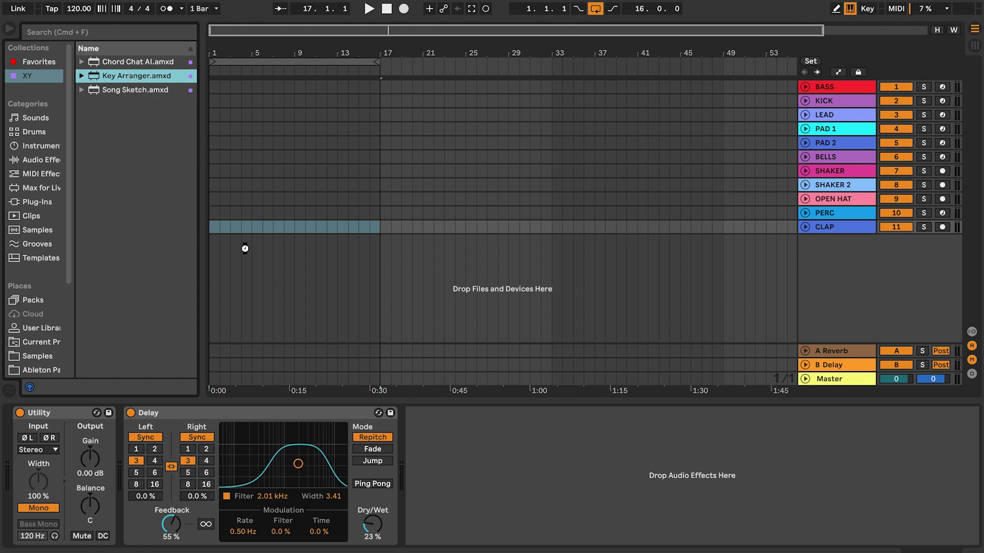
pyautogui.moveTo(245, 248); pyautogui.dragTo(246, 246)
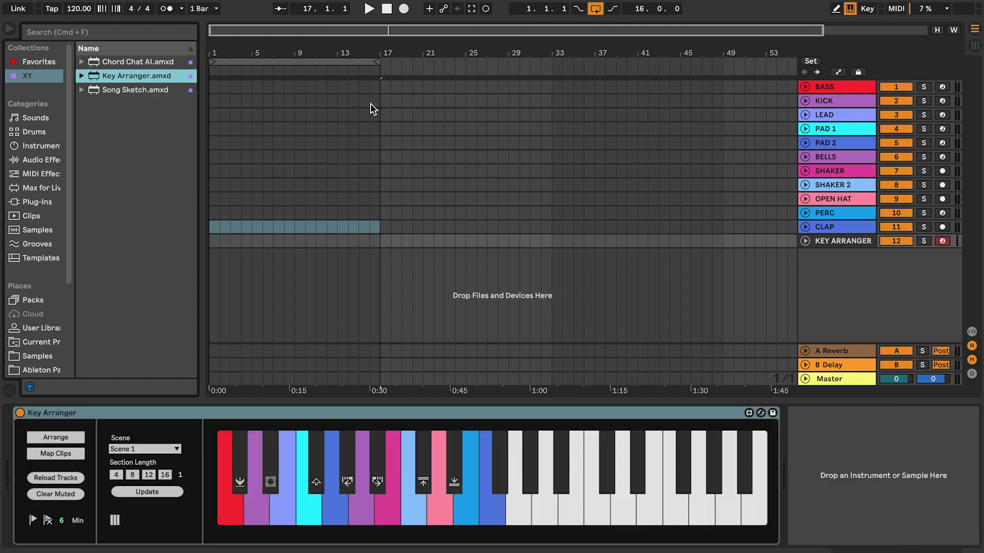
pyautogui.moveTo(377, 64); pyautogui.dragTo(292, 72)
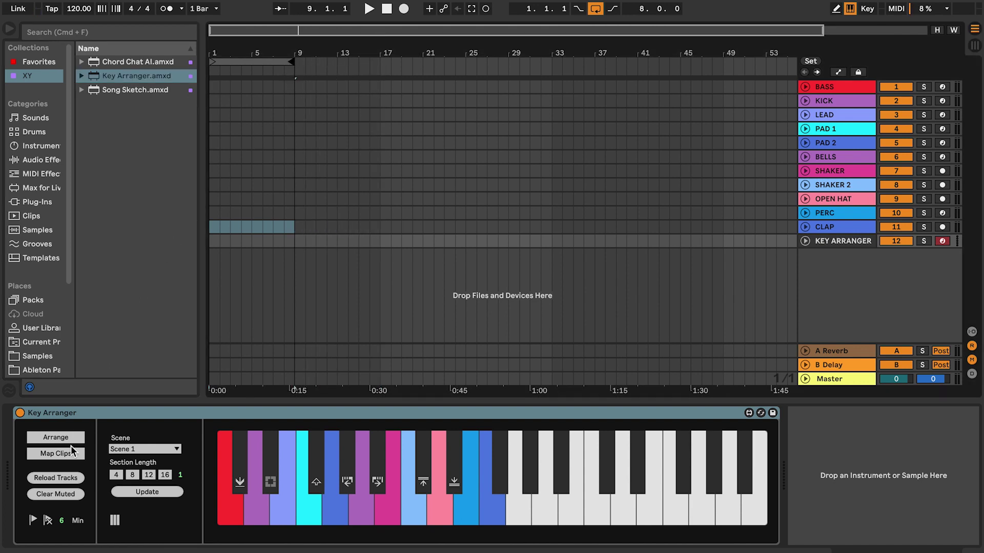
# Step: Play sections with LEAD and PAD 1, add BELLS, duplicate to bar 17, then add SHAKER
pyautogui.click(55, 437)
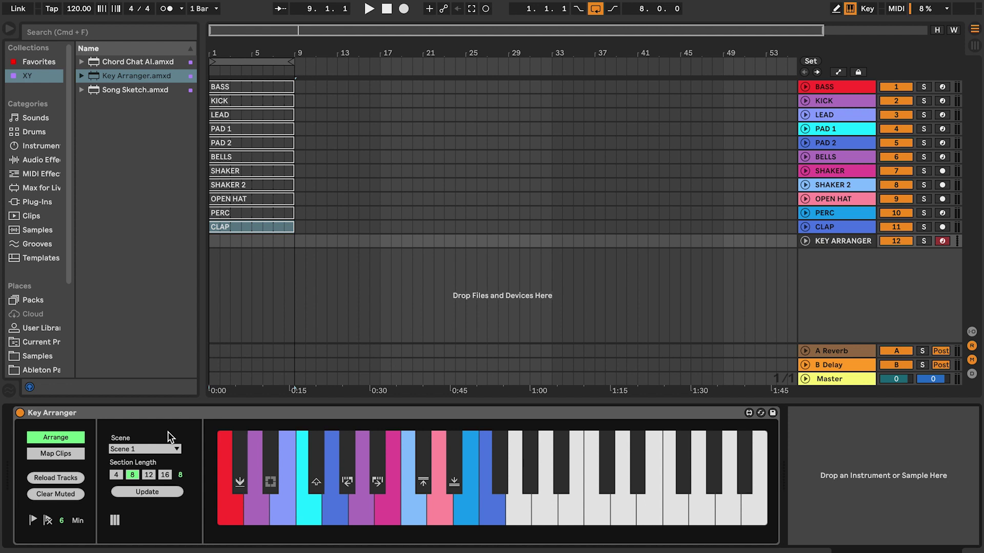
pyautogui.press('space')
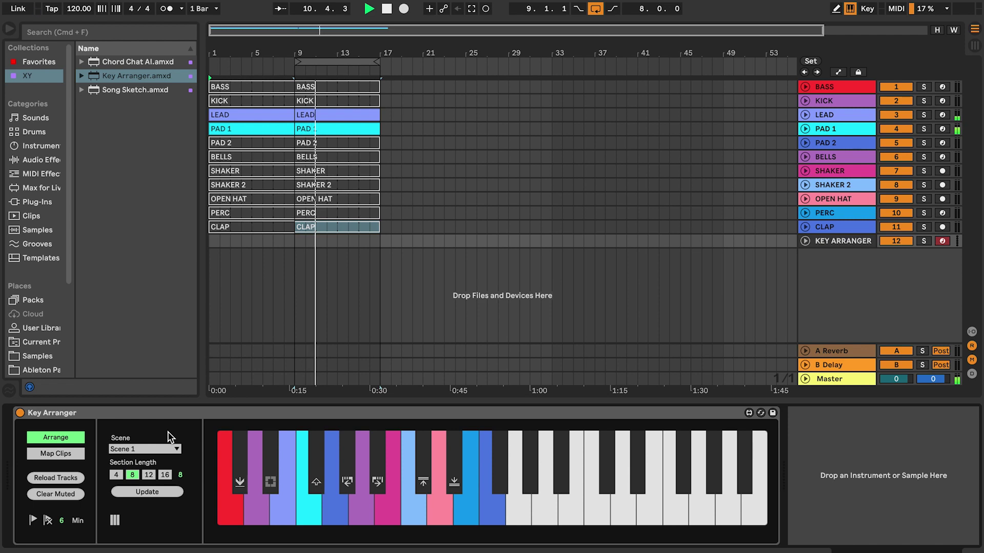
pyautogui.press('h')
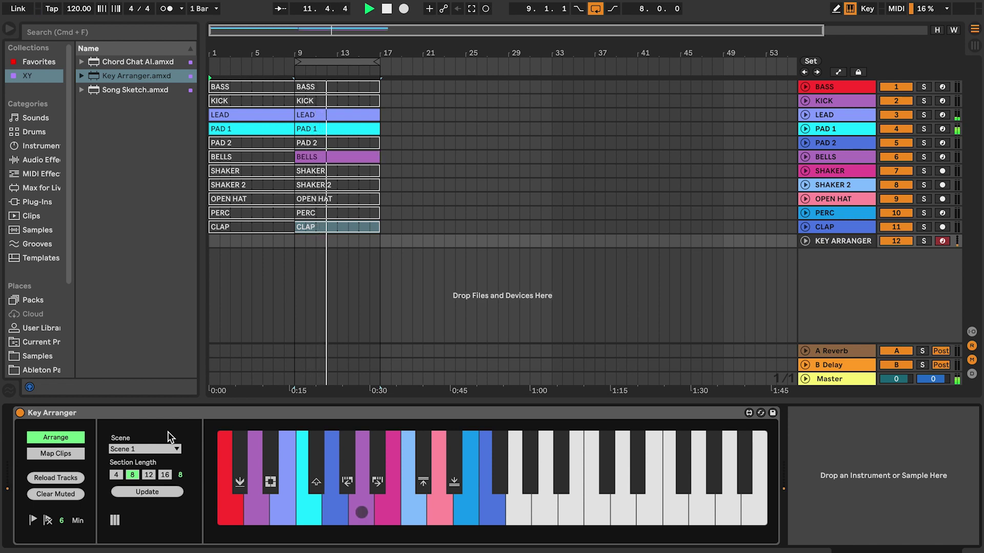
pyautogui.press('w')
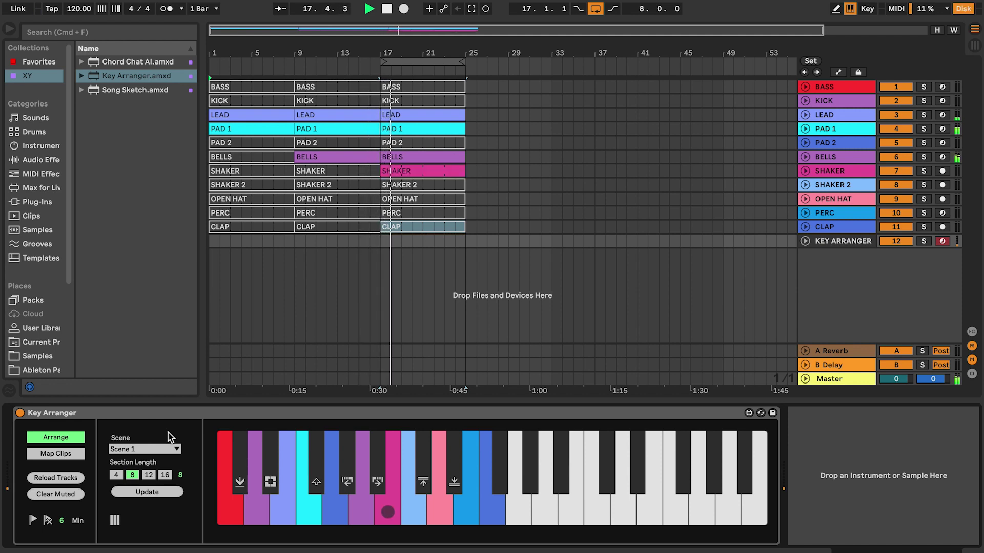
pyautogui.press('j')
pyautogui.press('w')
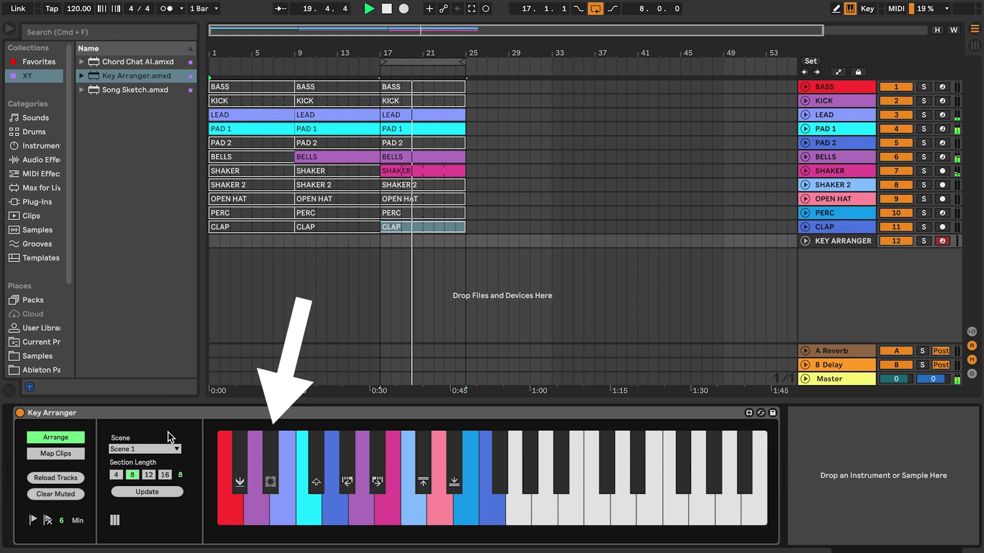
# Step: Unmute SHAKER 2, append a section at bars 25–33, and unmute PERC in it
pyautogui.press('k')
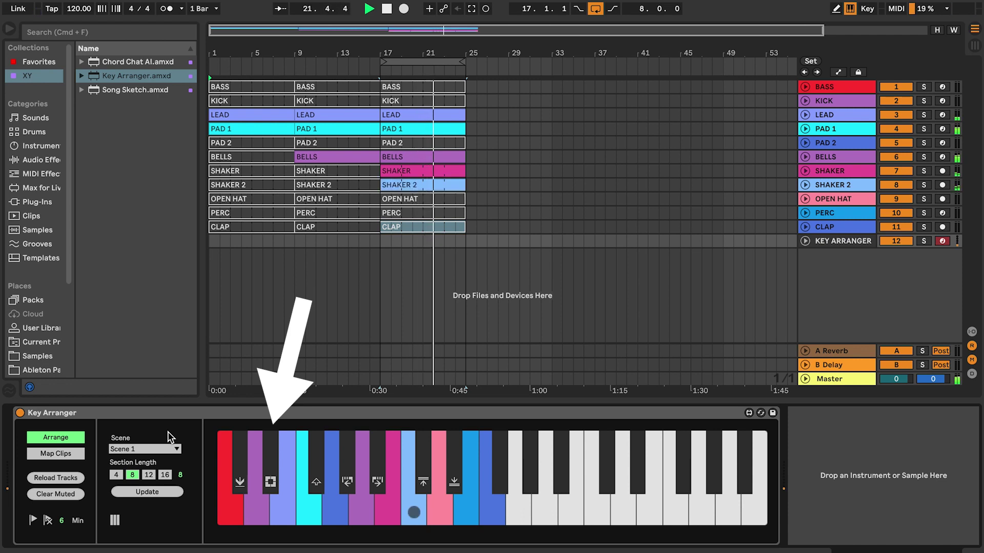
pyautogui.press('e')
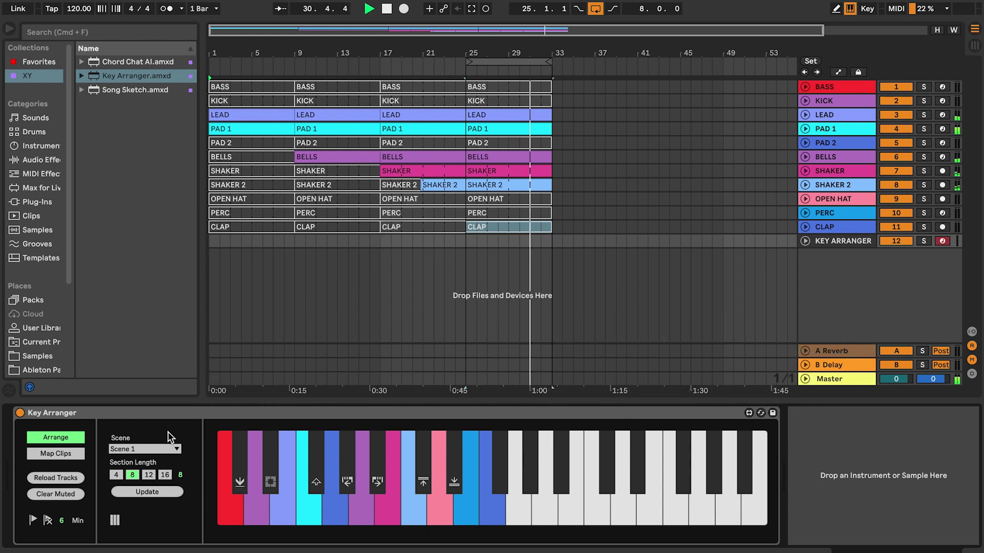
pyautogui.press(';')
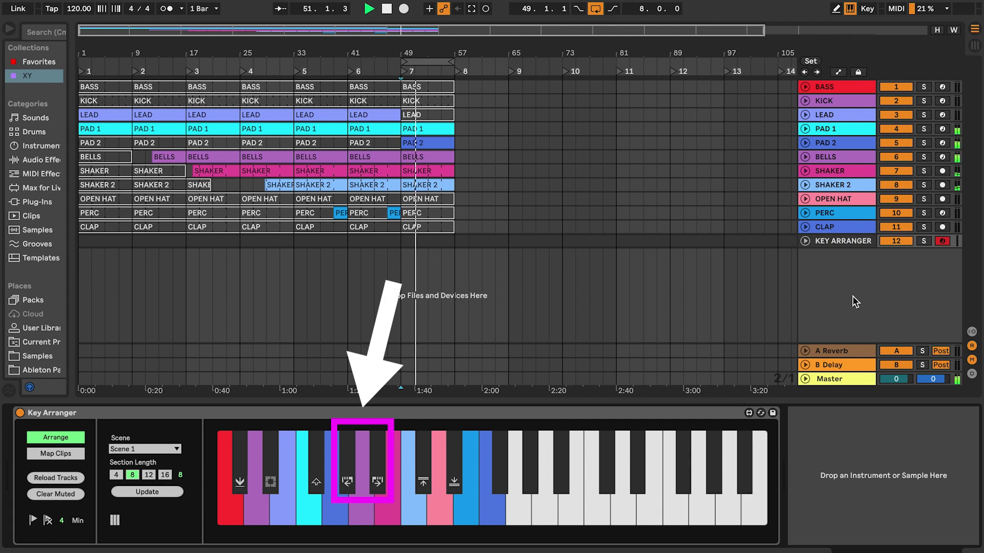
# Step: Set the section length to 16 bars and append sections at bars 57 and 65
pyautogui.press('u')
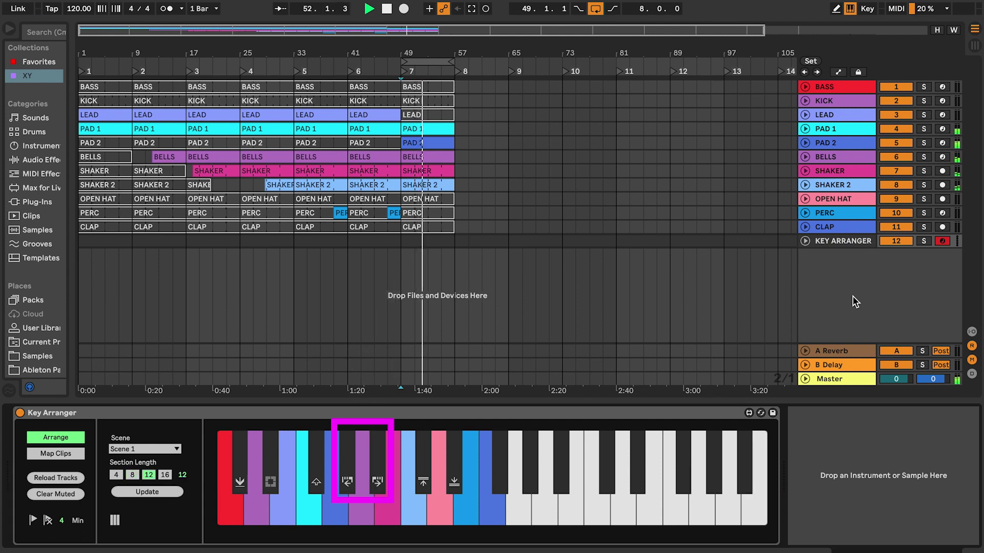
pyautogui.press('u')
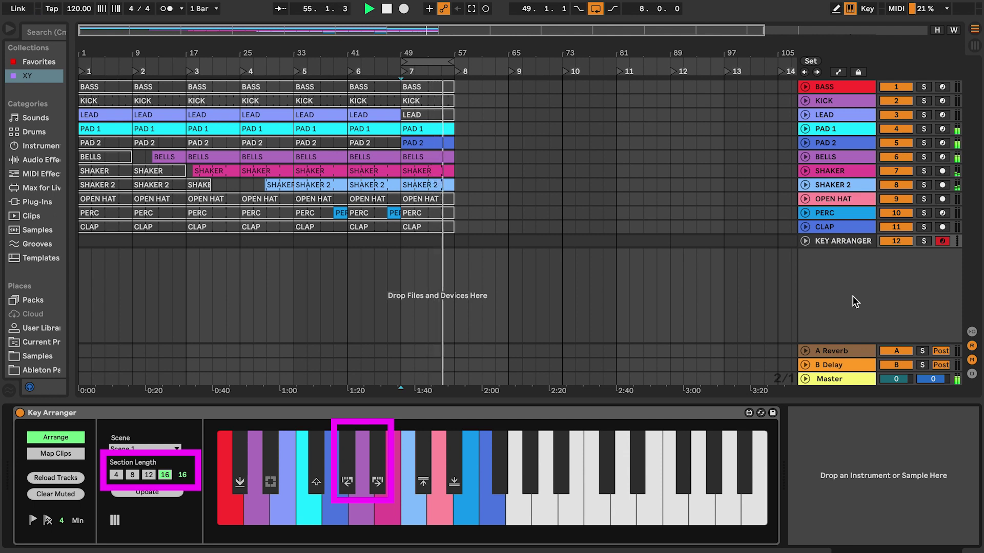
pyautogui.press('w')
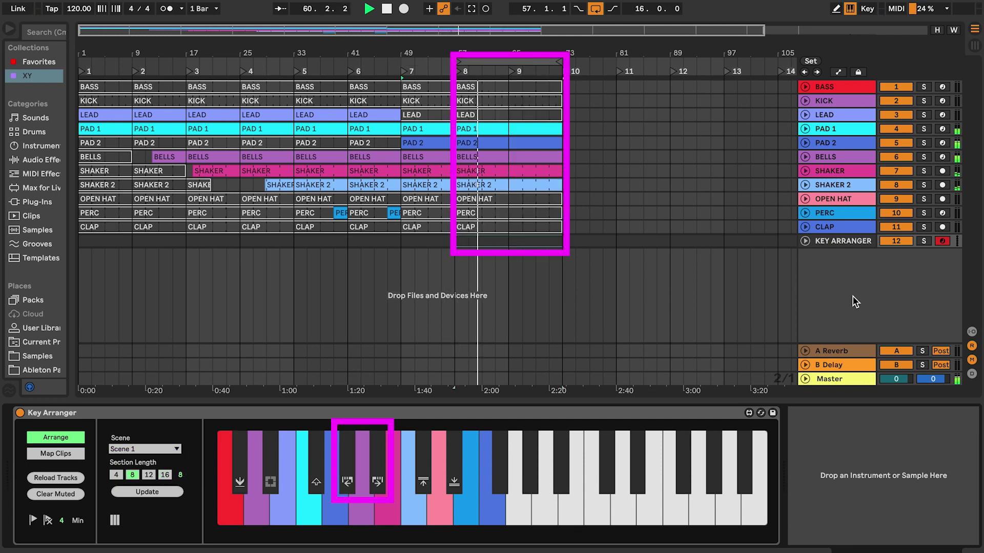
pyautogui.hotkey('y', 'u')
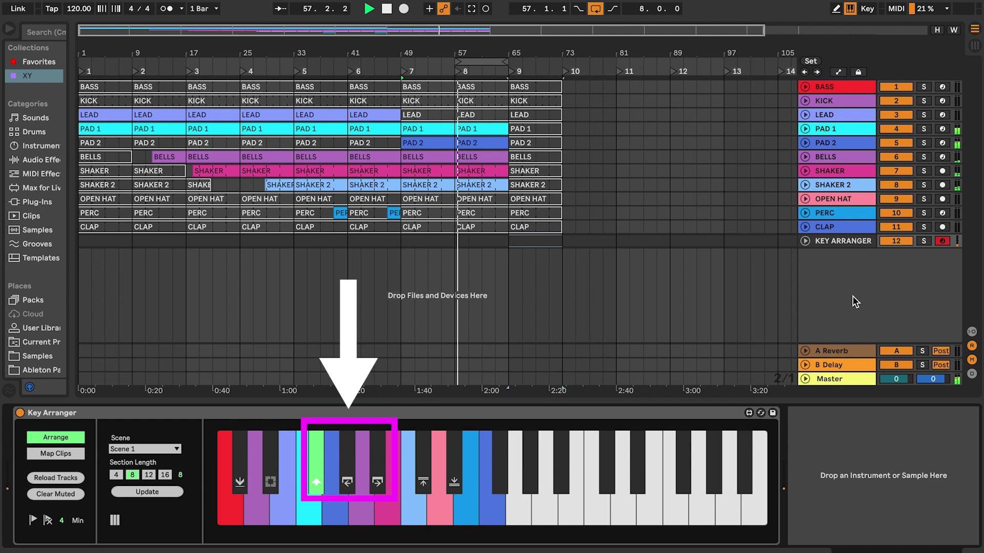
pyautogui.press('y')
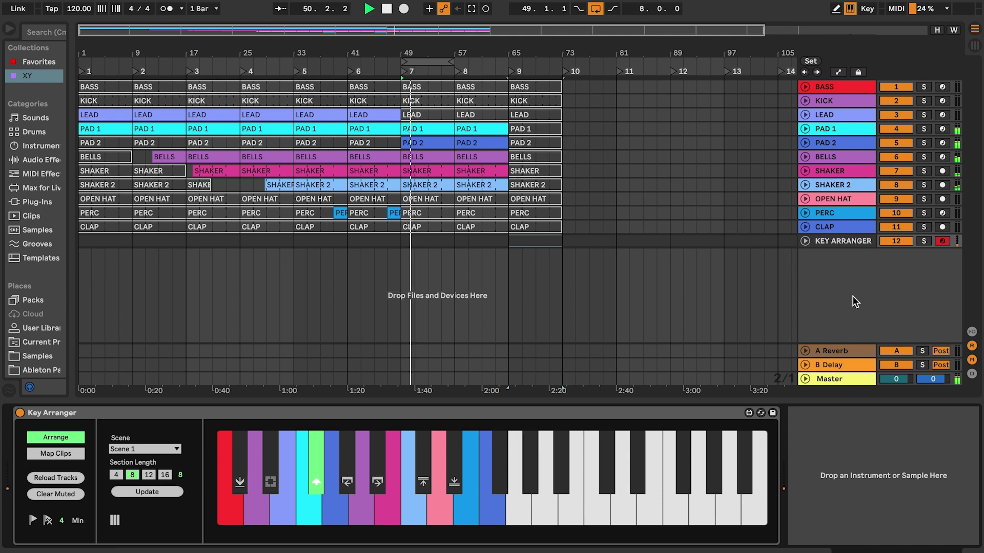
pyautogui.press('u')
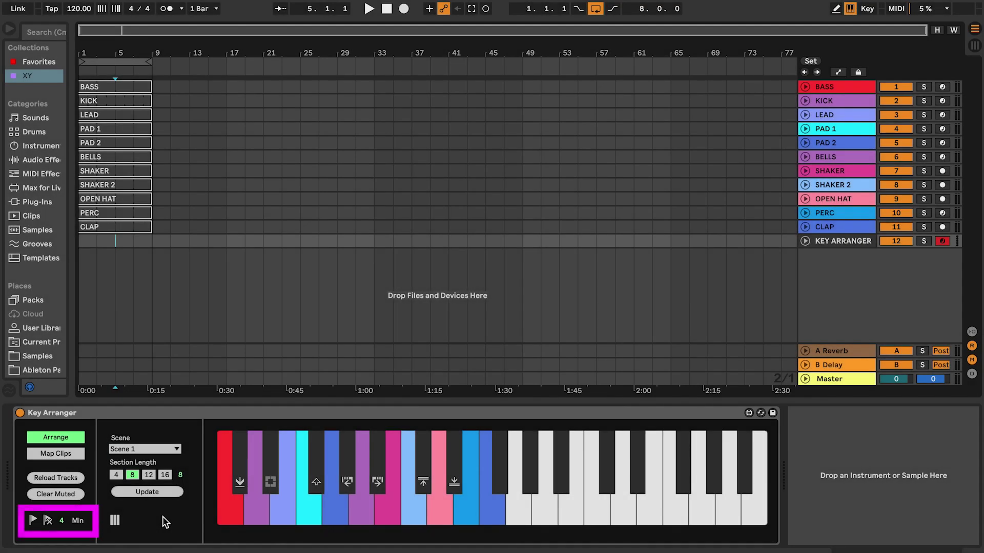
# Step: Set Key Arranger's Min to 5, add locators 1–10, and fit the whole song in view
pyautogui.click(64, 521)
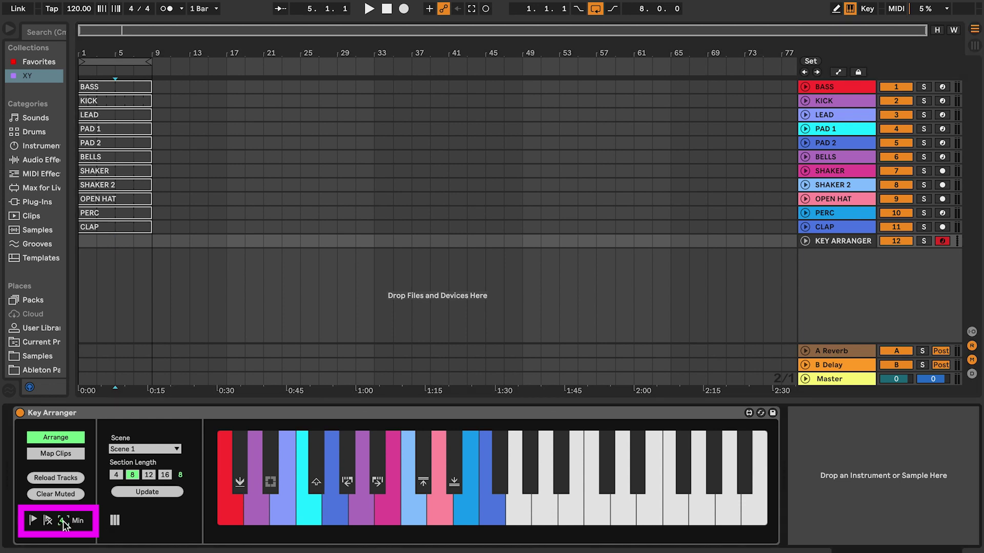
pyautogui.write('5')
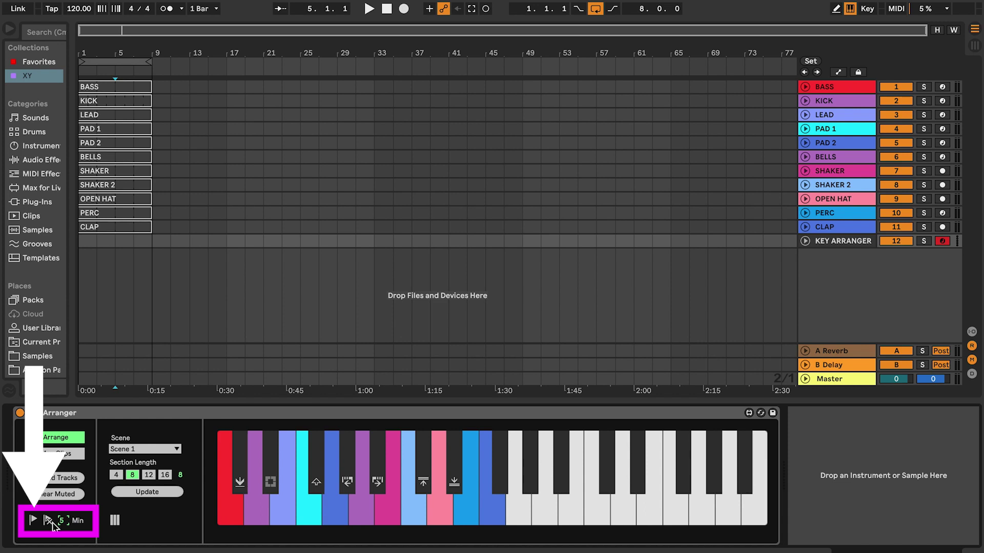
pyautogui.click(33, 520)
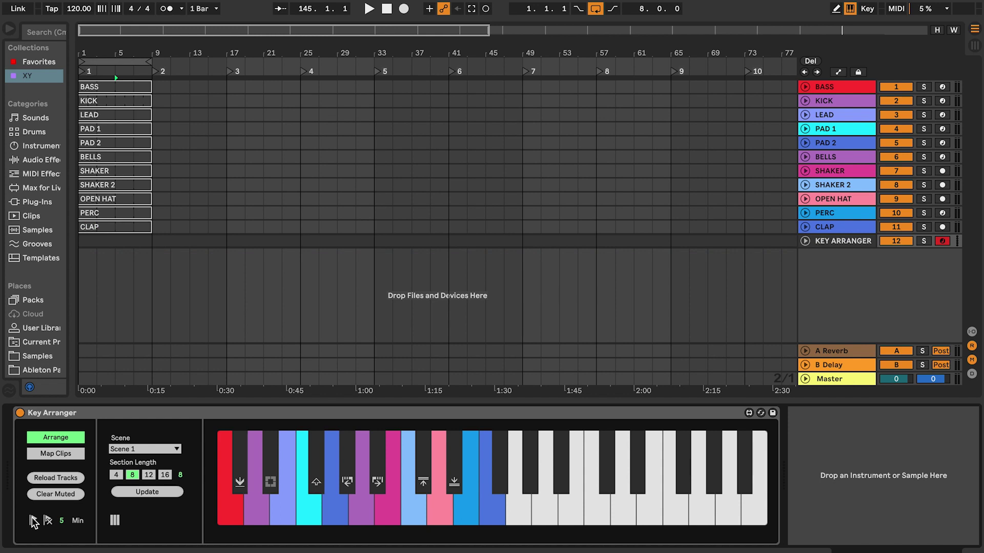
pyautogui.click(954, 31)
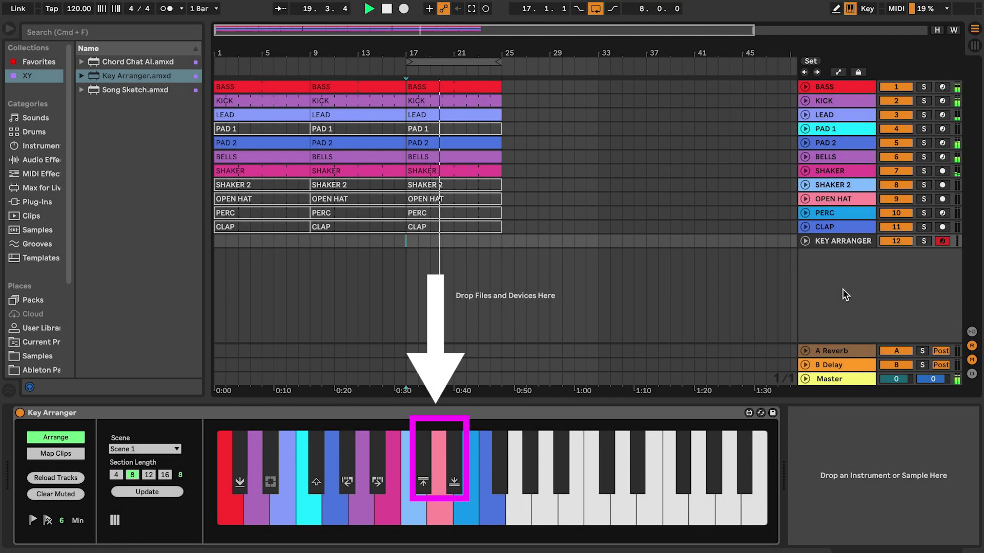
# Step: Switch to Scene 2, add a section at bar 25, and queue Scenes 2 and 3
pyautogui.press('p')
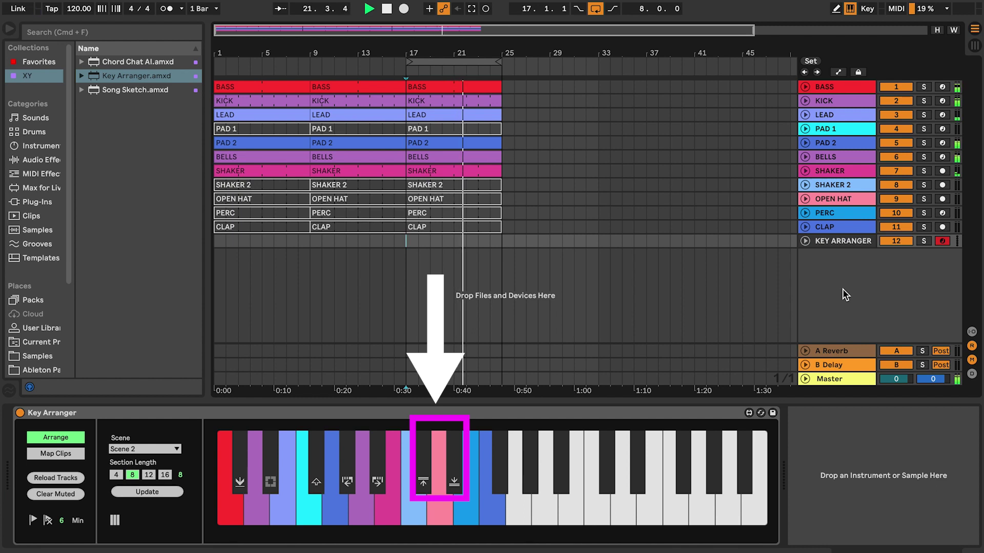
pyautogui.press('w')
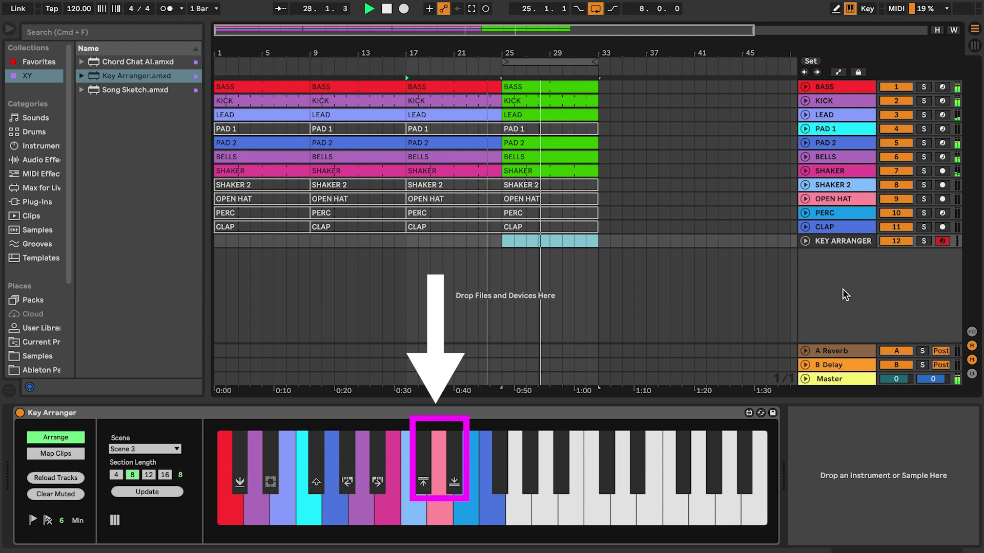
pyautogui.press('o')
pyautogui.press('p')
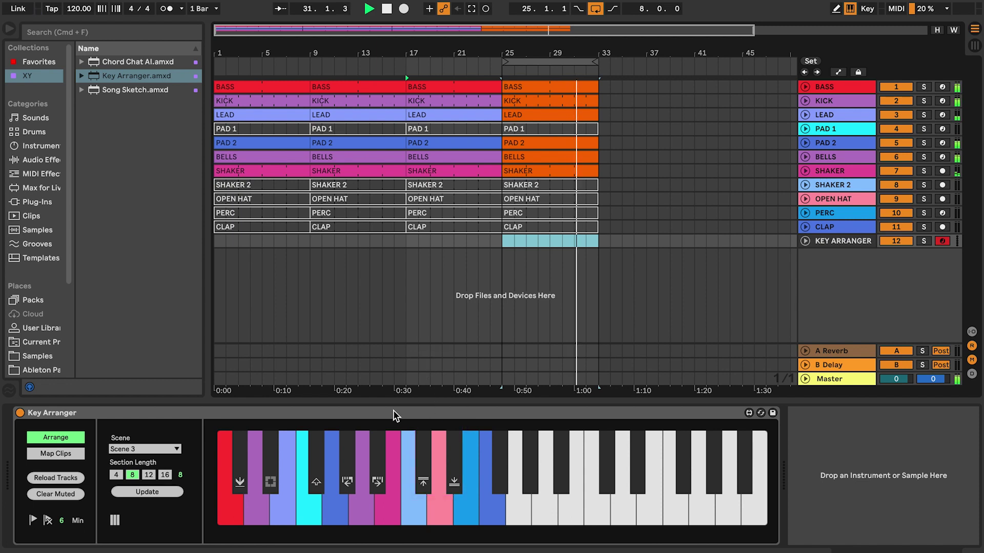
# Step: Update the bar 25 section from Scene 1 so its clips take track colours
pyautogui.click(162, 450)
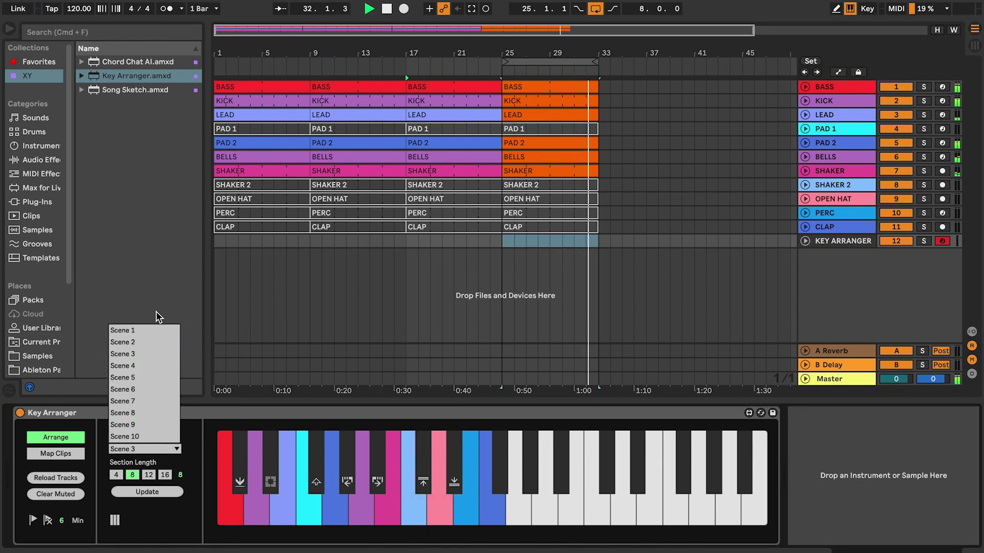
pyautogui.click(151, 336)
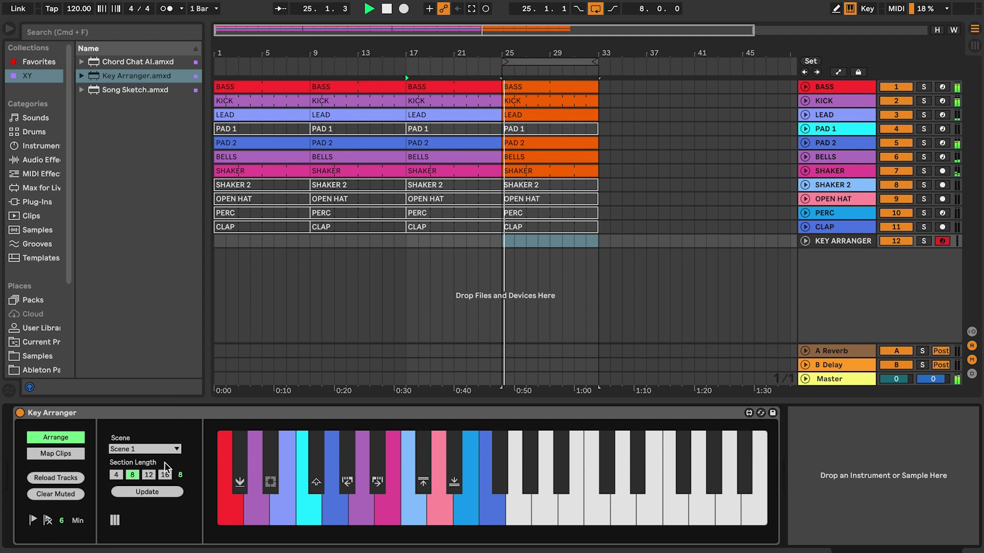
pyautogui.click(160, 493)
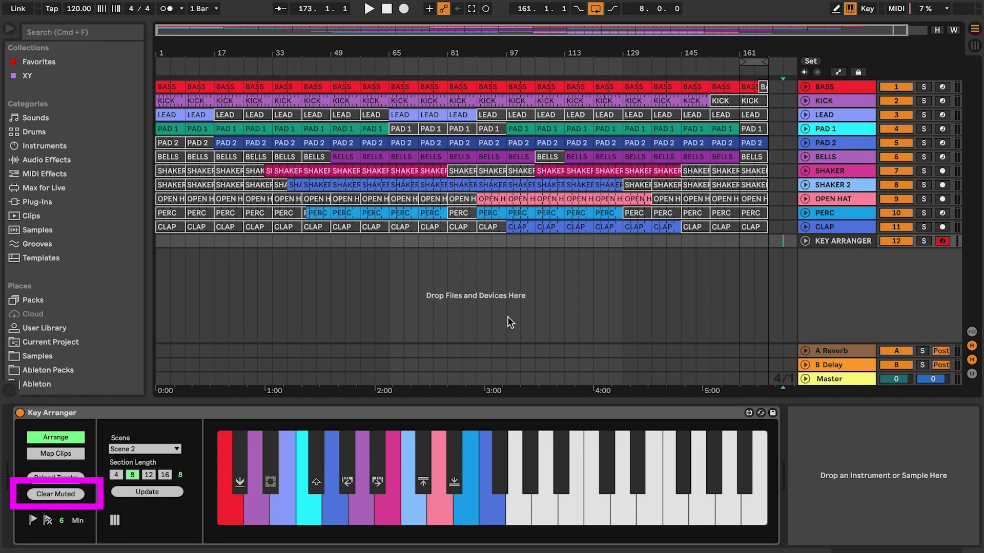
# Step: Remove all muted clips with Key Arranger's Clear Muted button
pyautogui.click(77, 496)
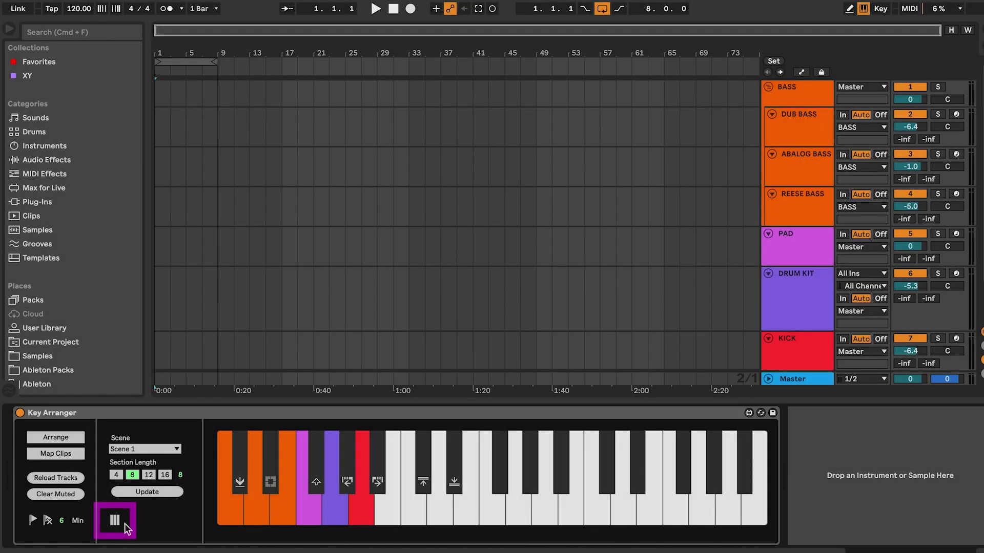
# Step: Show the track-to-key mapping view and turn on Voice for the BASS group
pyautogui.click(115, 521)
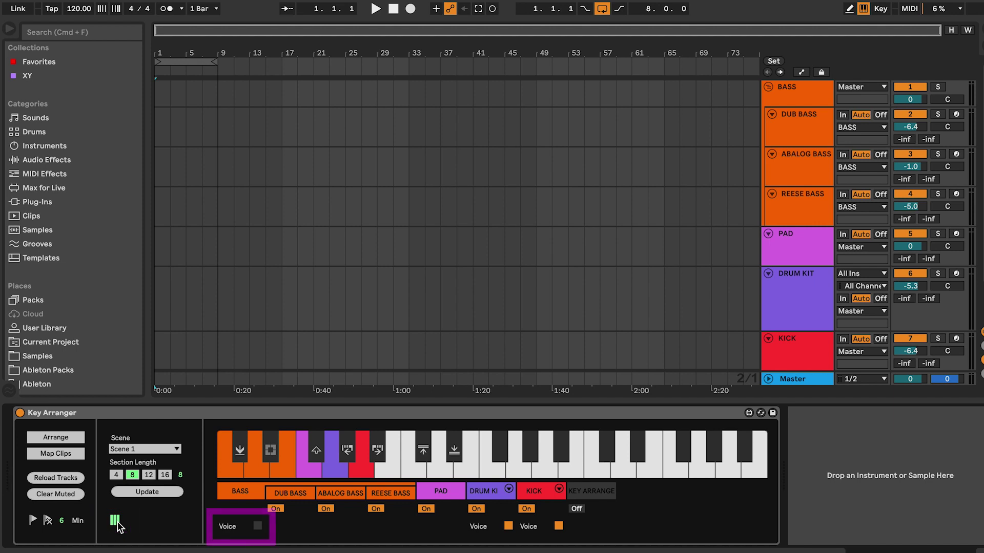
pyautogui.click(257, 527)
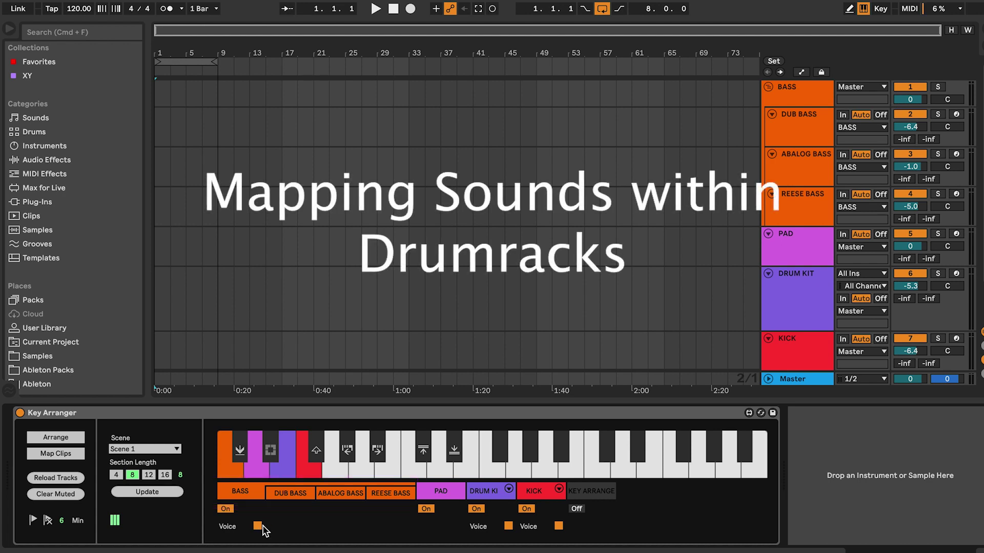
# Step: Expand DRUM KIT in the mapping row and turn off its Voice toggle
pyautogui.click(508, 490)
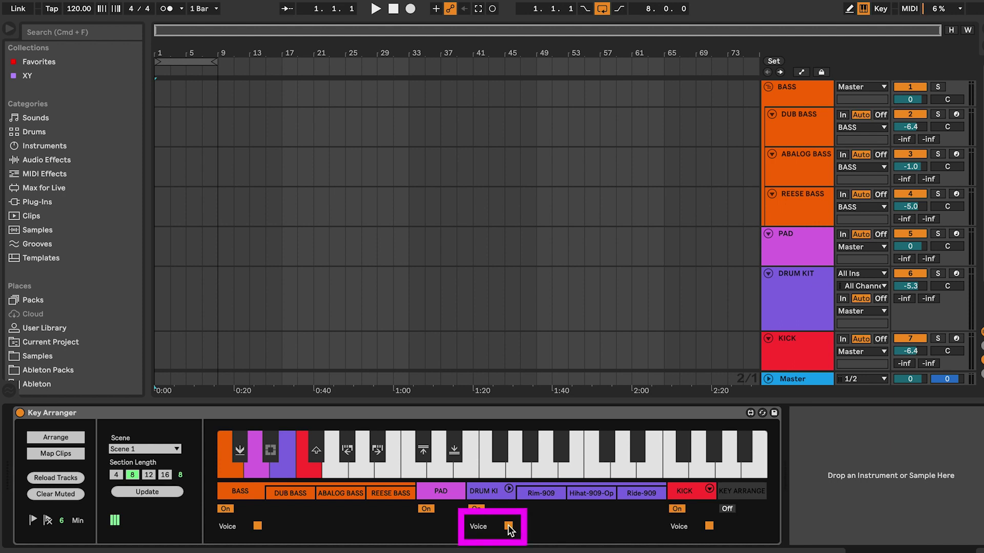
pyautogui.click(508, 526)
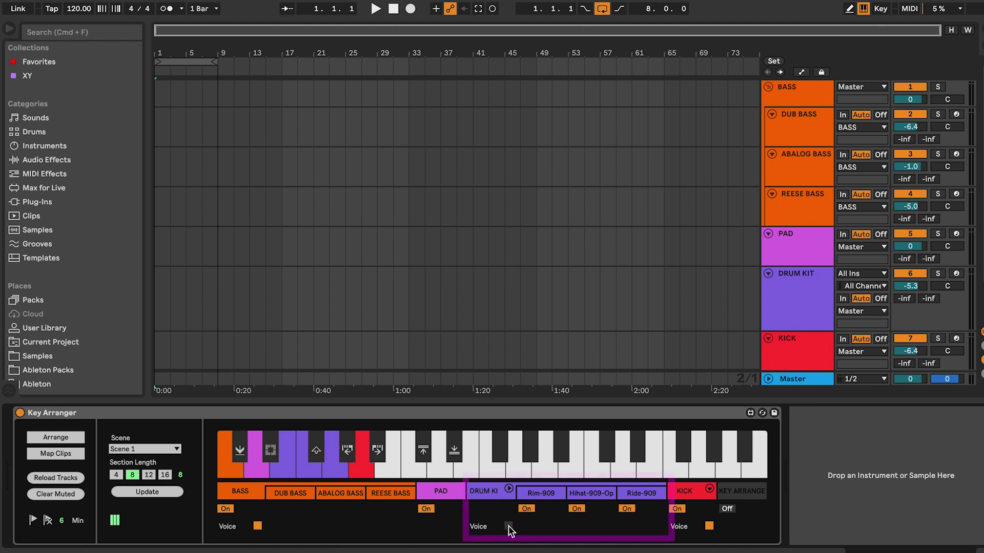